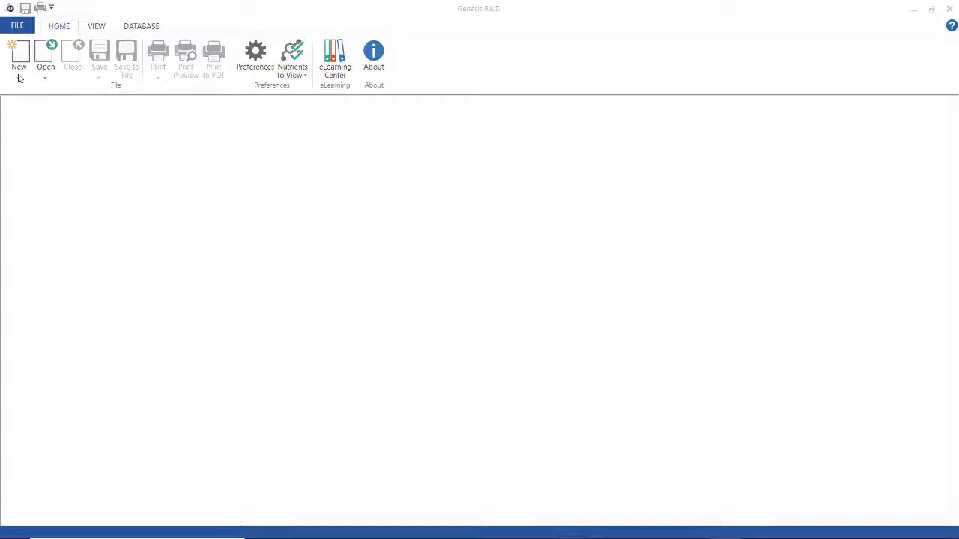
Create a new composite ingredient named "Hamburger bun, composite"
click(18, 75)
click(54, 124)
text(Hamburger bun)
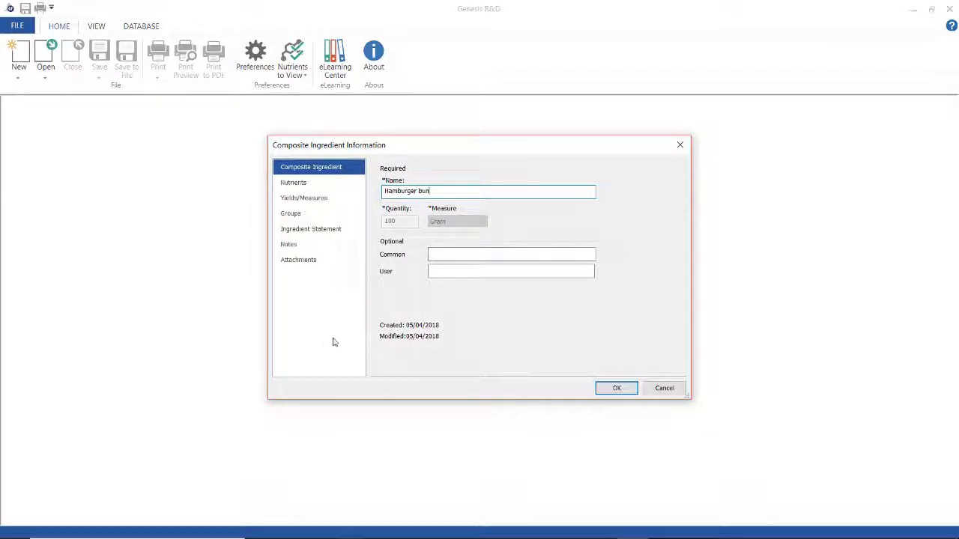
text(, compsosite)
click(615, 388)
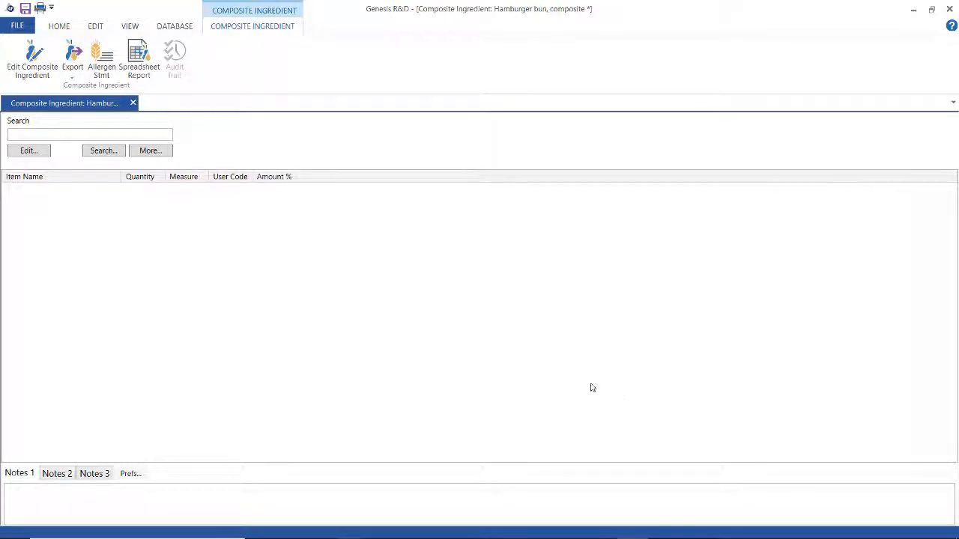
Search for "hamburg bun" and add the plain hamburger buns from Whole Foods, Trader Joe's and Bimbo to the composite ingredient
click(130, 132)
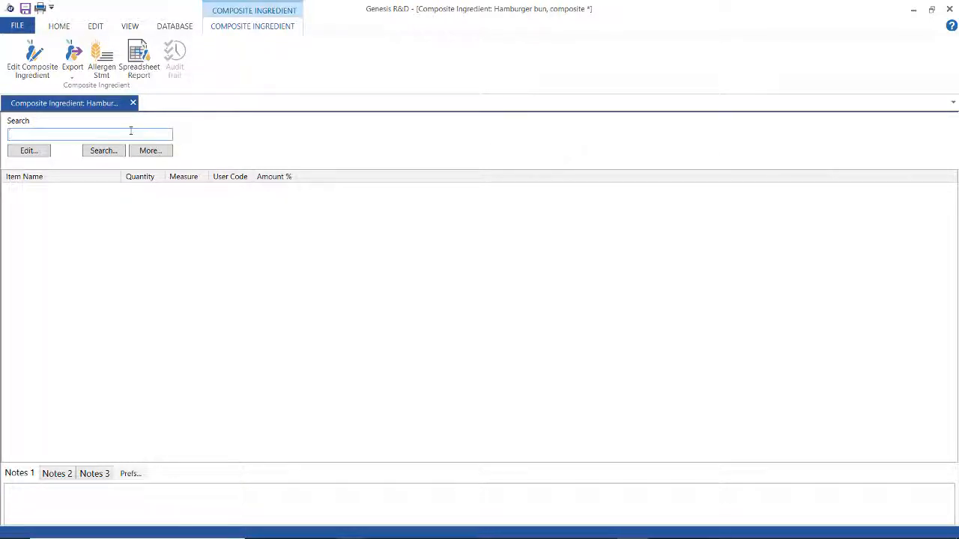
text(hamburg bun)
key(Return)
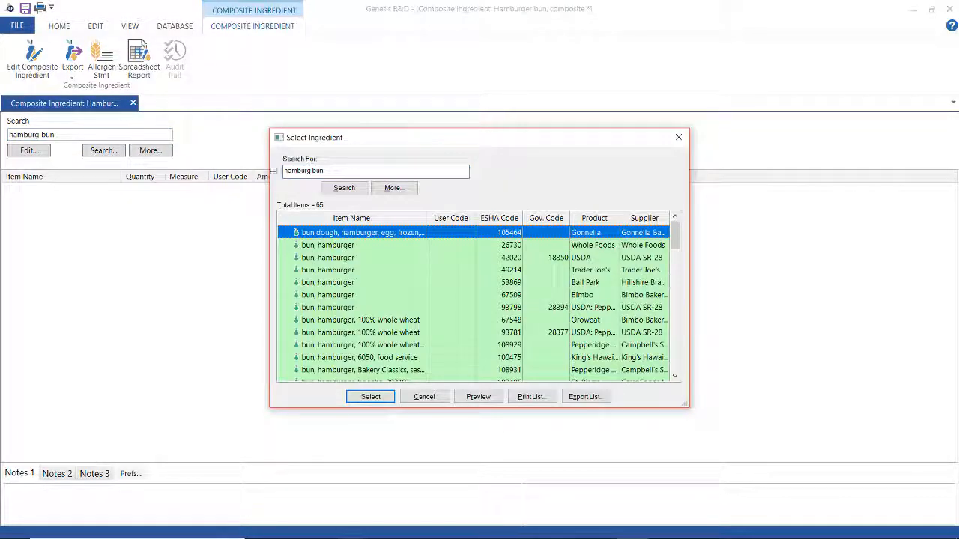
click(318, 246)
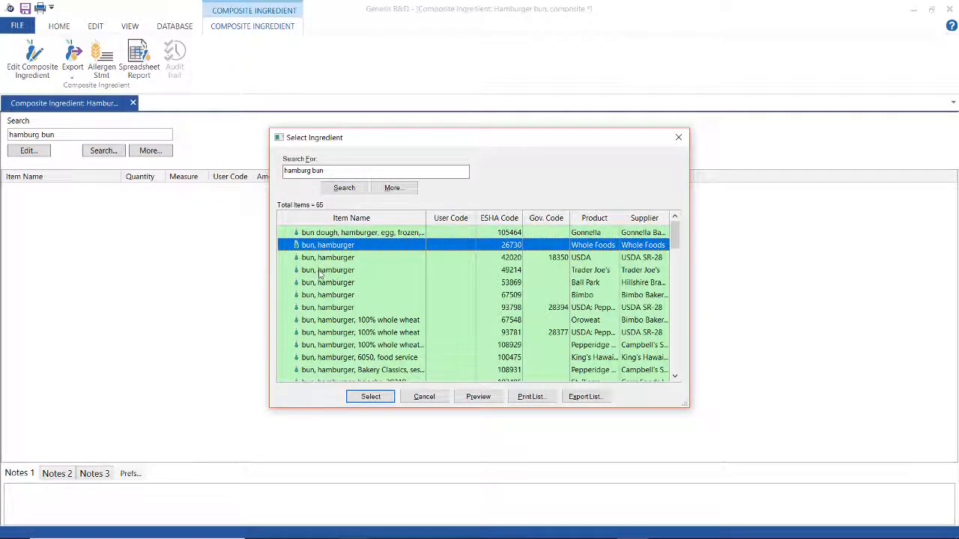
ctrl+click(321, 270)
ctrl+click(322, 296)
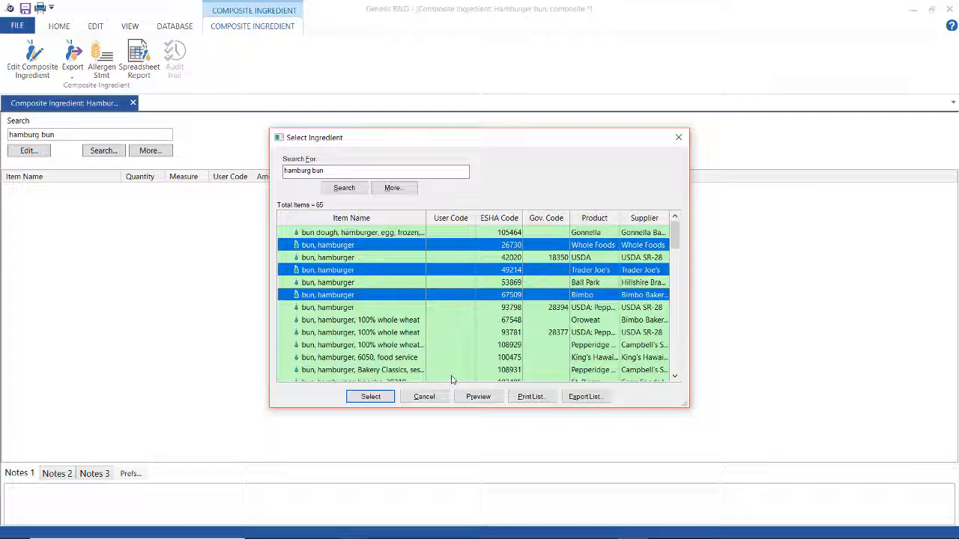
click(381, 396)
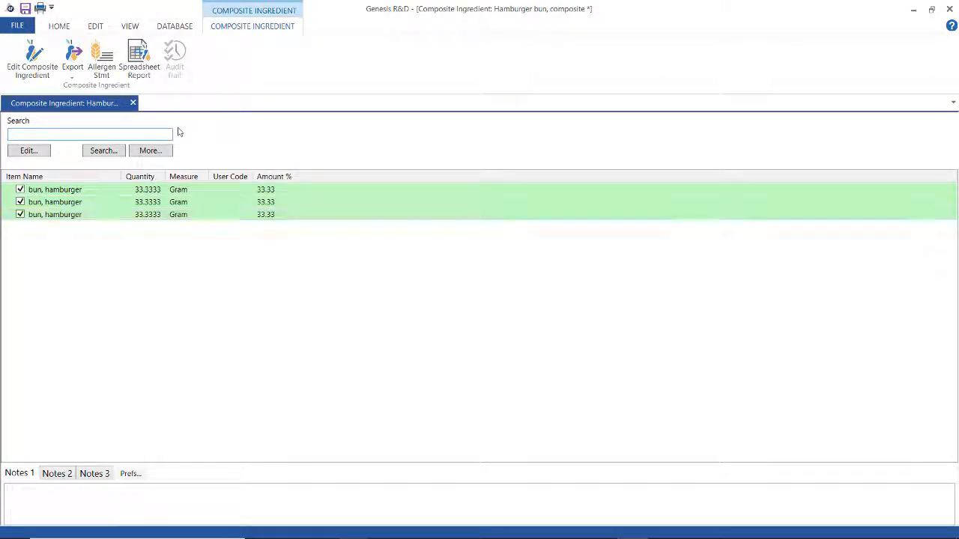
View the composite ingredient's spreadsheet report, and add the Supplier column to the foodlist entry columns shown in the ingredient list
click(139, 68)
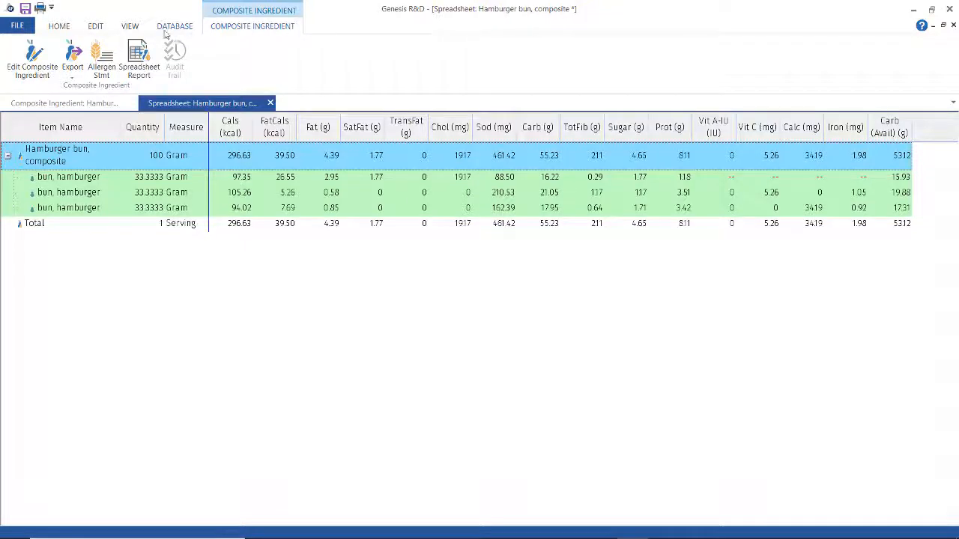
click(60, 27)
click(255, 59)
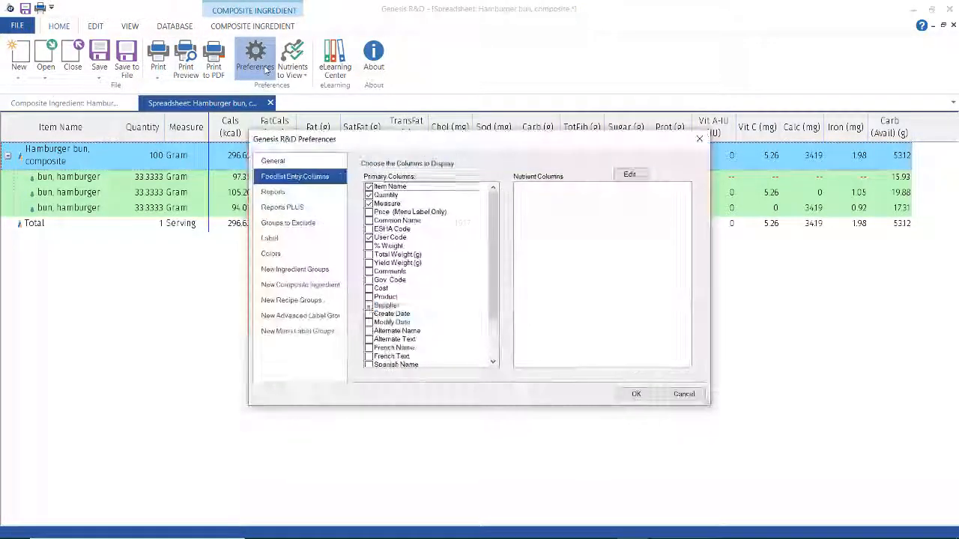
click(636, 395)
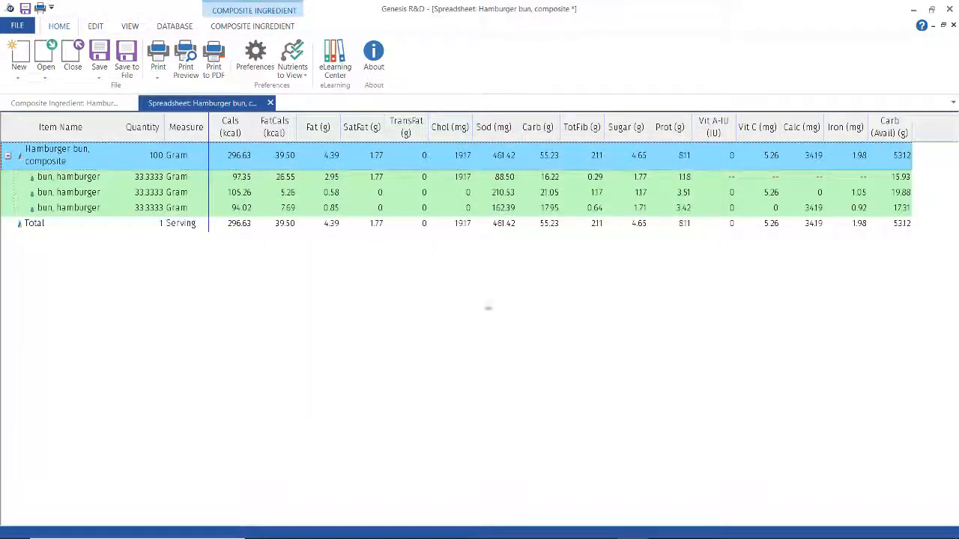
click(66, 104)
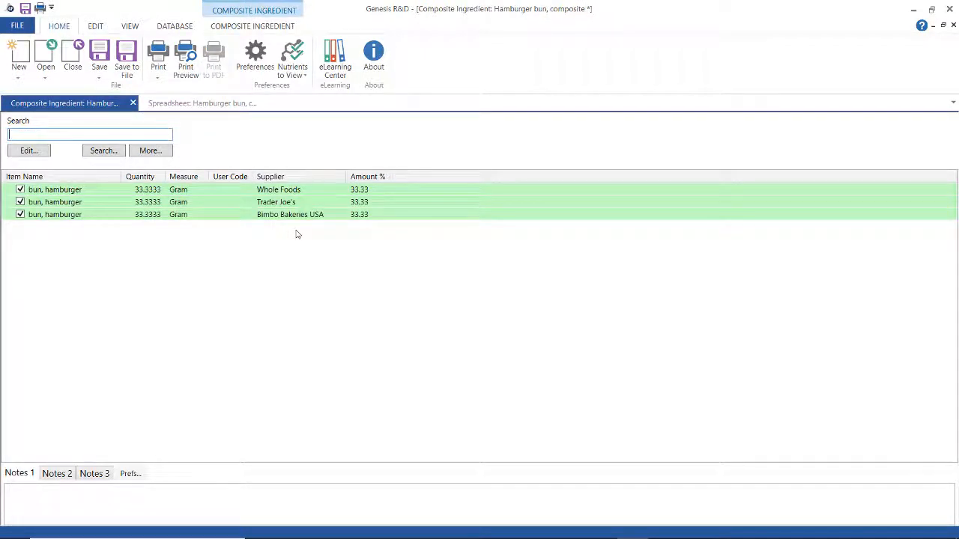
Add a measure of 1 Each = 50 grams to the hamburger bun composite ingredient
click(41, 152)
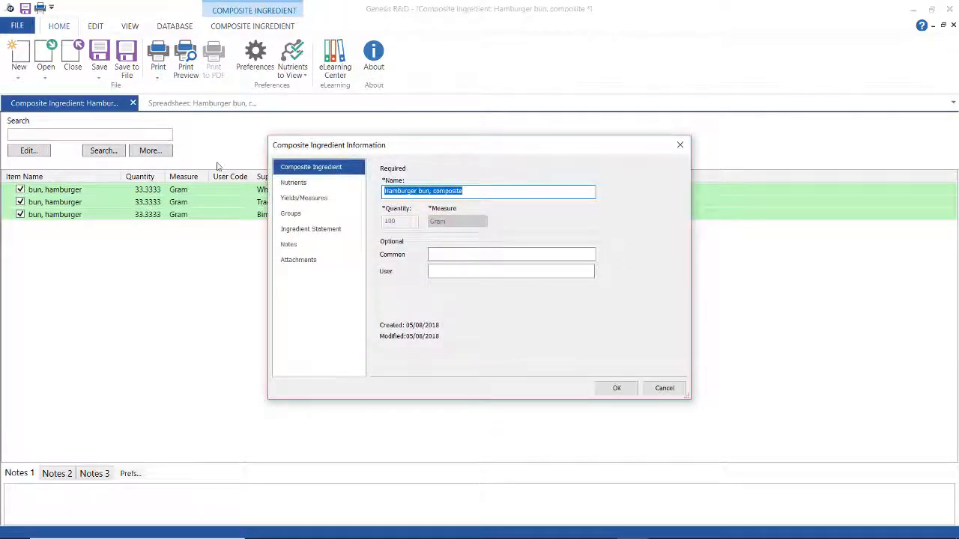
click(295, 188)
click(300, 198)
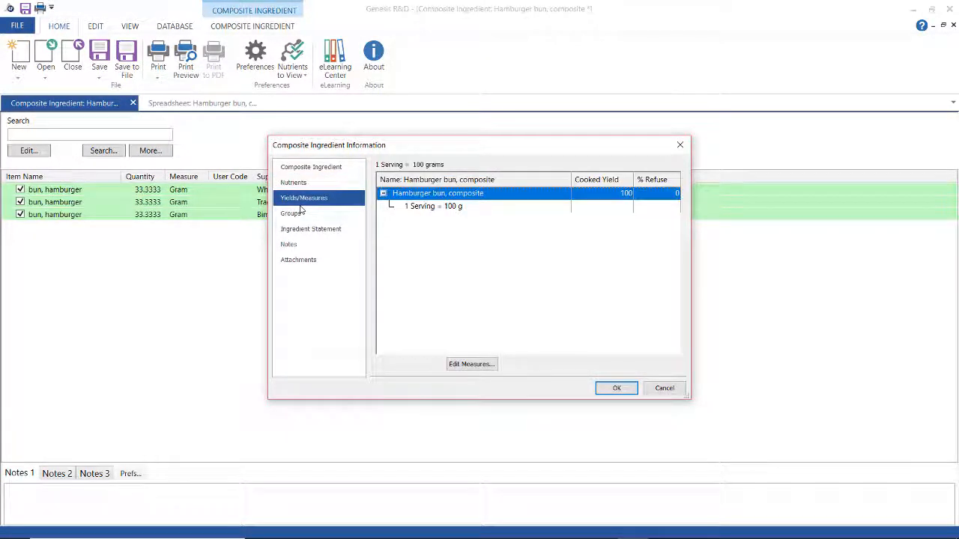
click(478, 365)
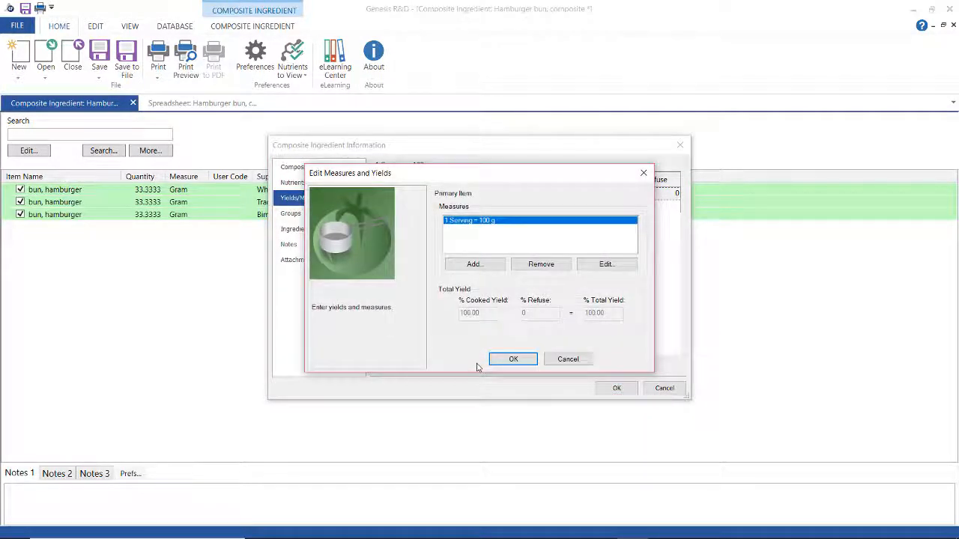
click(468, 265)
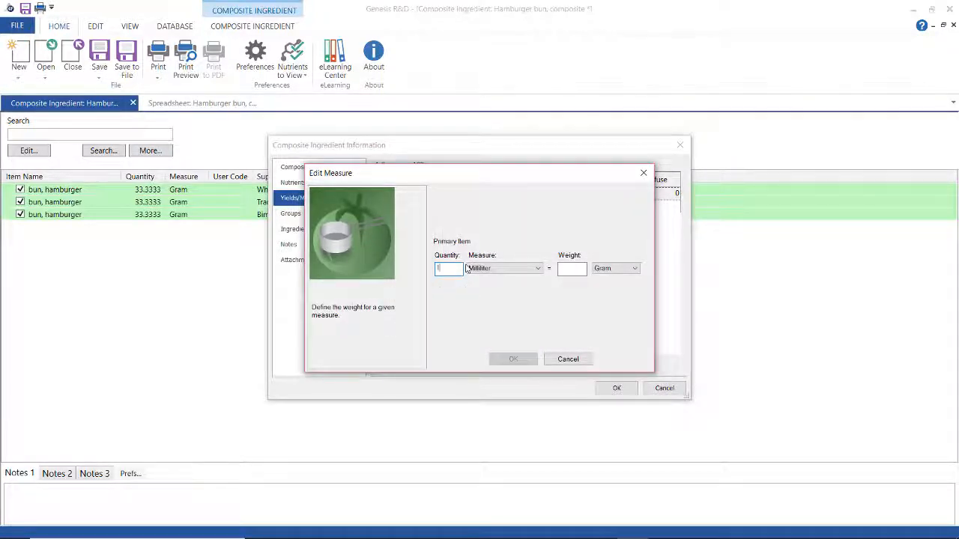
click(469, 268)
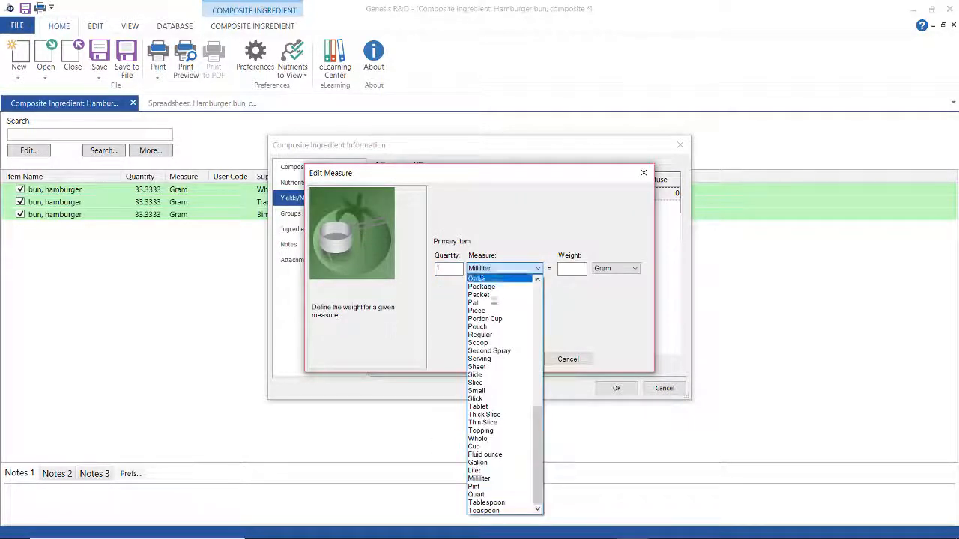
drag(536, 409, 534, 297)
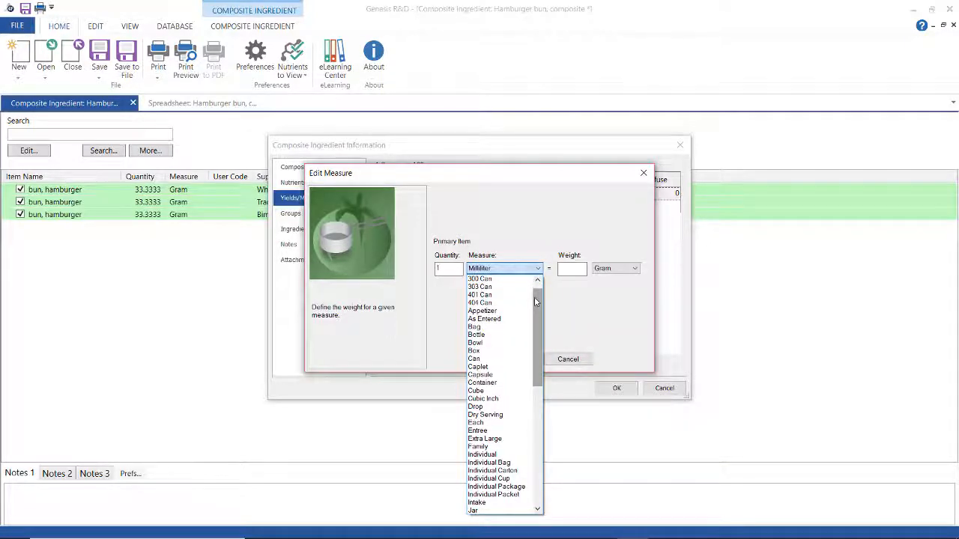
click(479, 423)
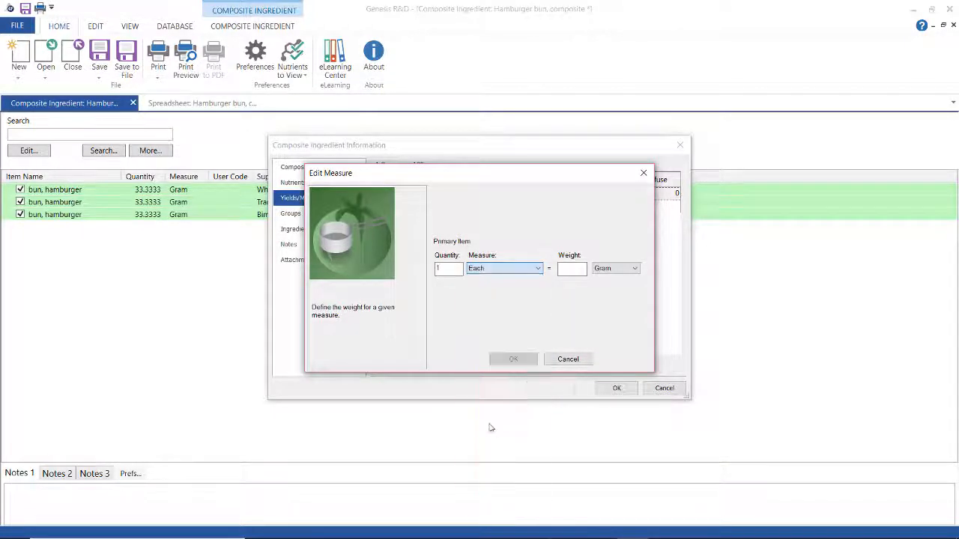
text(50)
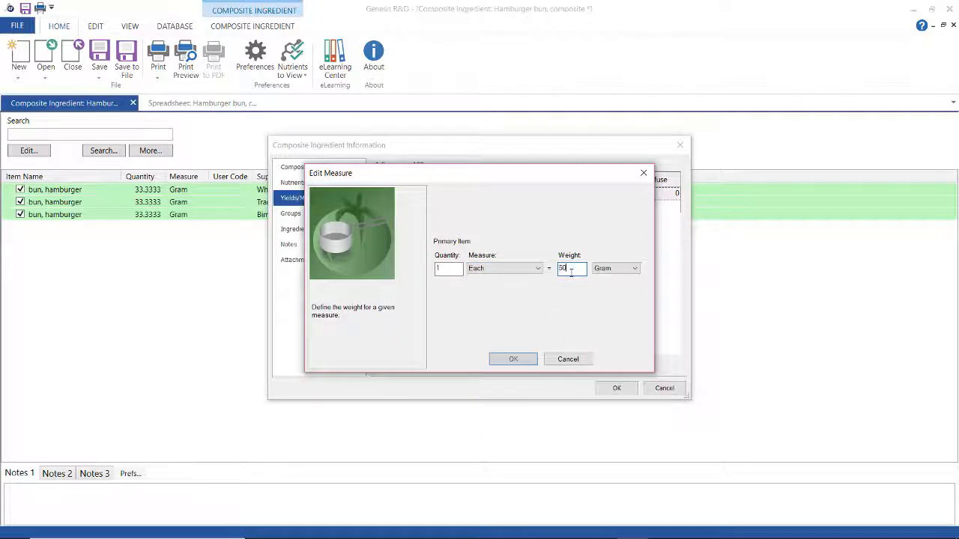
click(515, 360)
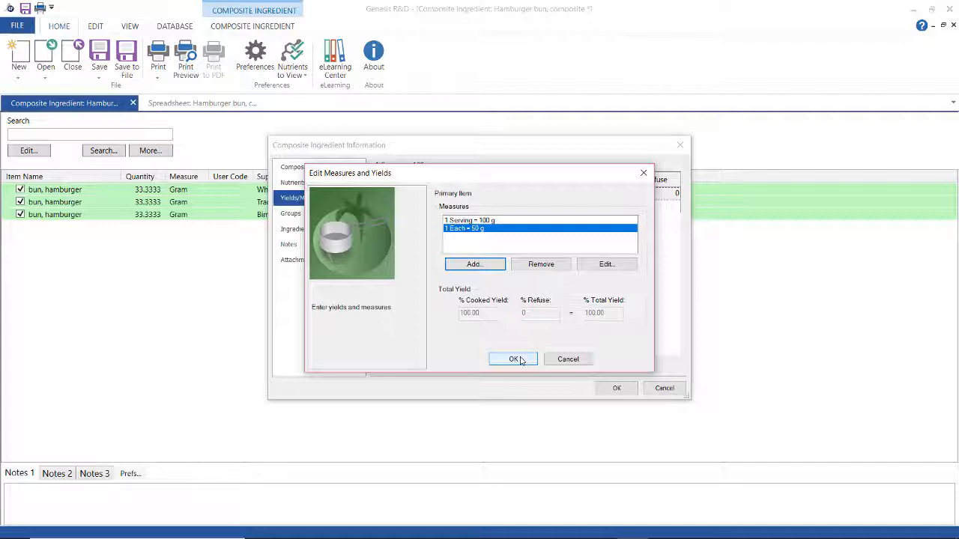
click(519, 360)
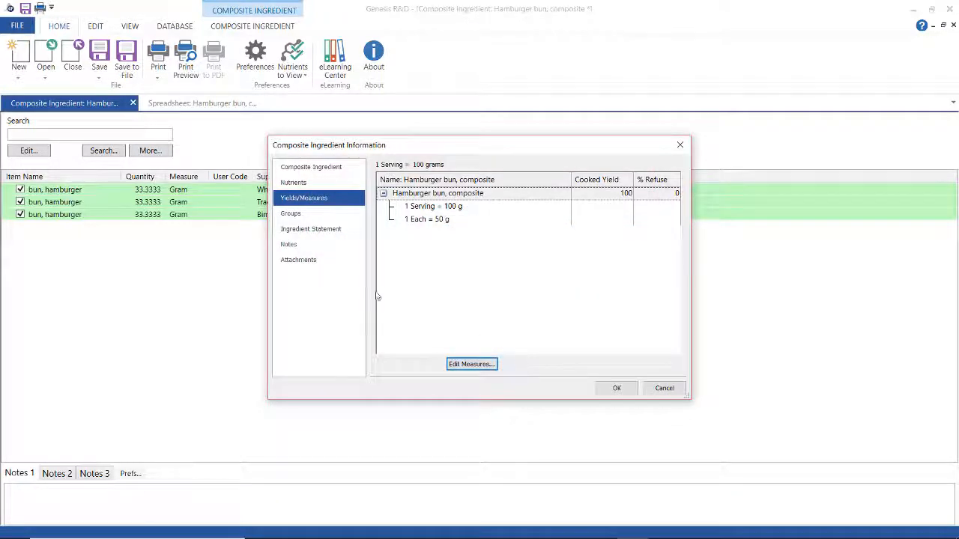
Enter "hamburger bun" as the English alternate name in the composite's ingredient statement and accept the ingredient information
click(329, 232)
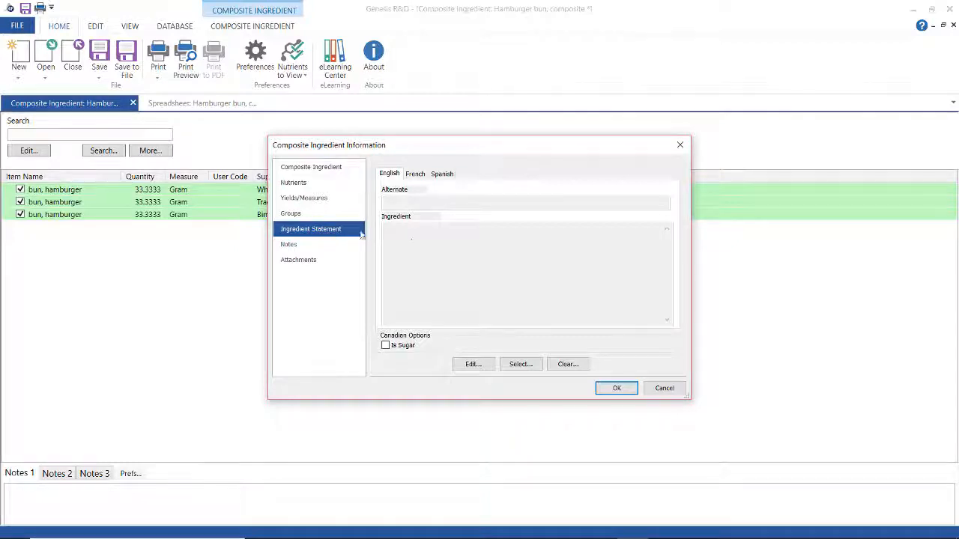
click(472, 364)
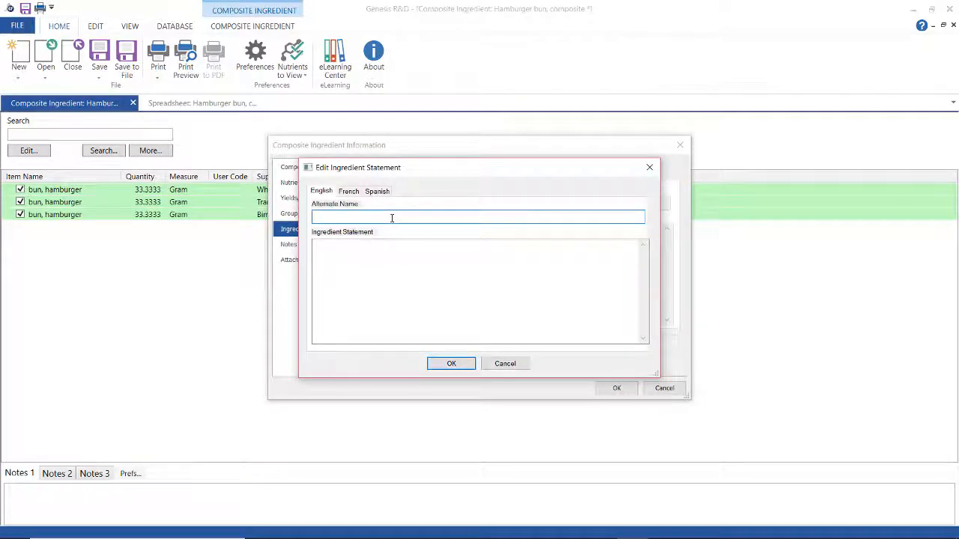
text(hamburger bun)
click(454, 365)
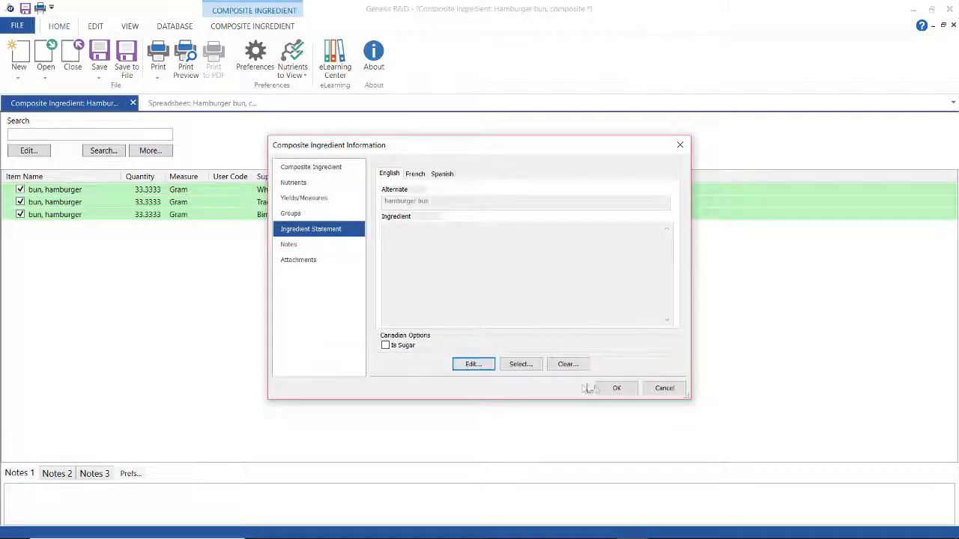
click(617, 388)
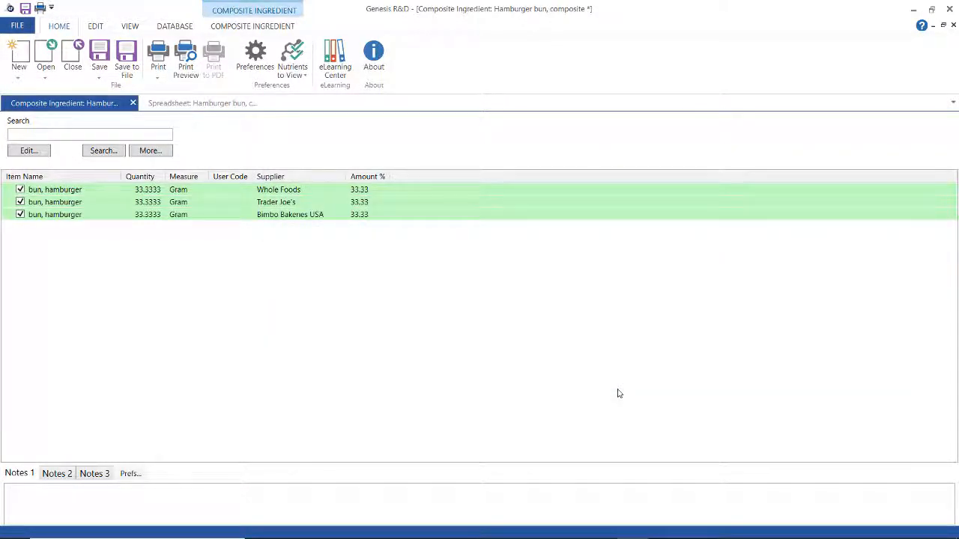
Save the composite ingredient under the name "Hamburger bun, composite"
click(25, 8)
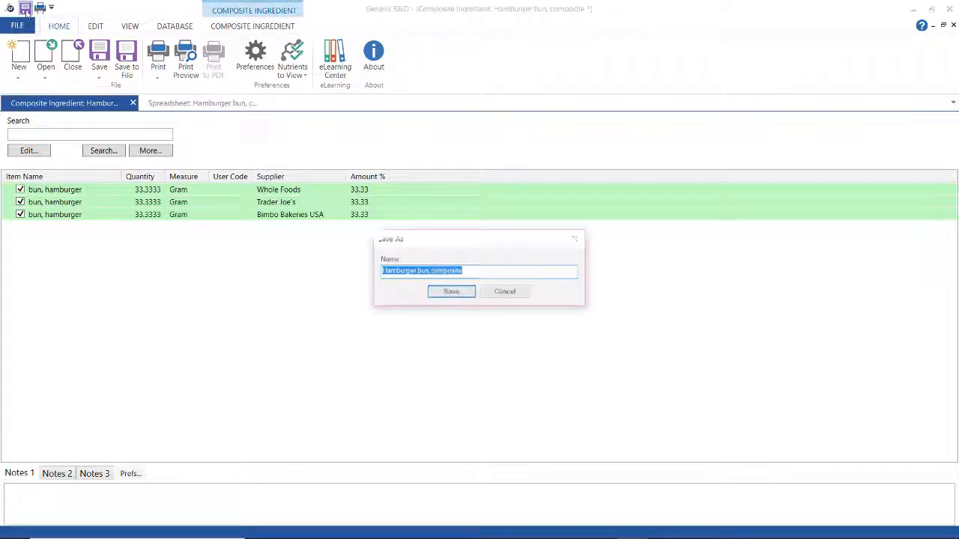
click(448, 292)
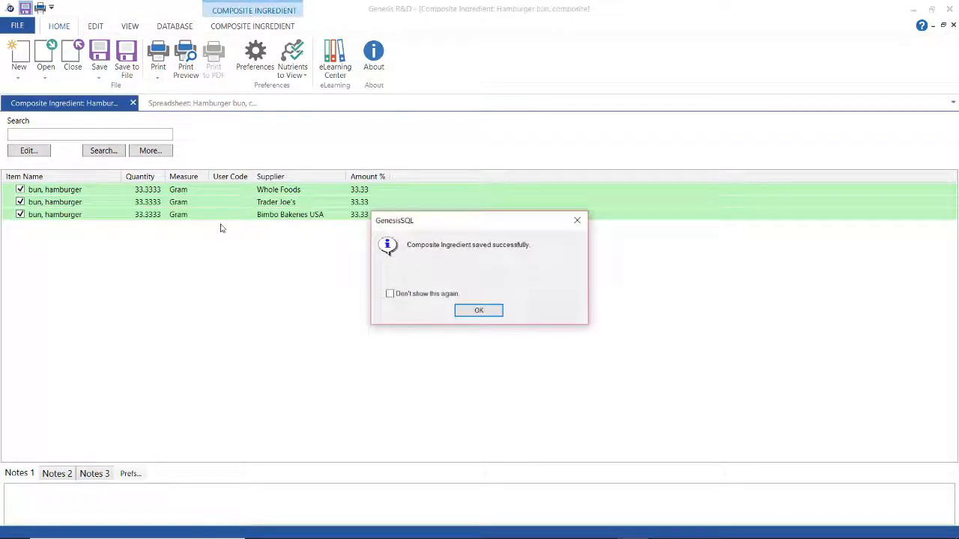
click(483, 314)
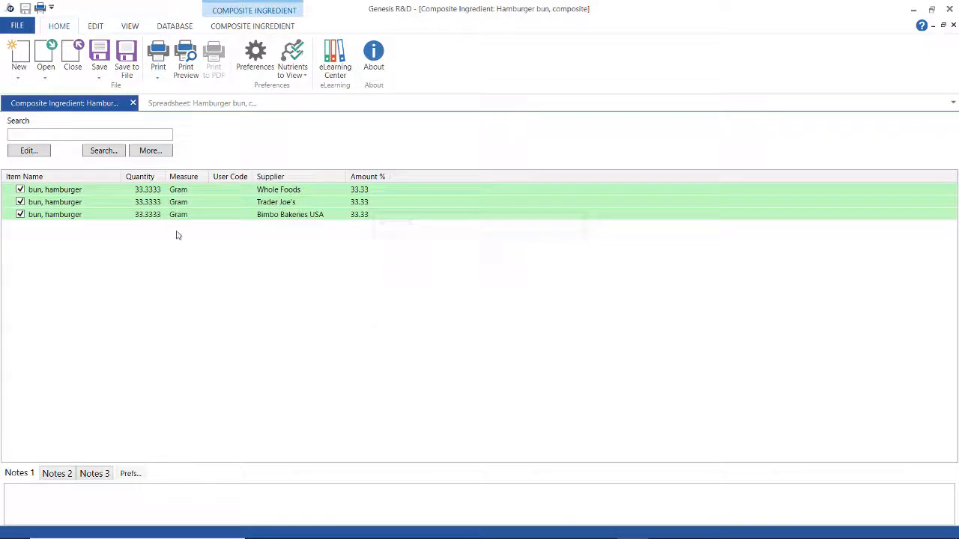
Create a new recipe named "hamburger"
click(19, 70)
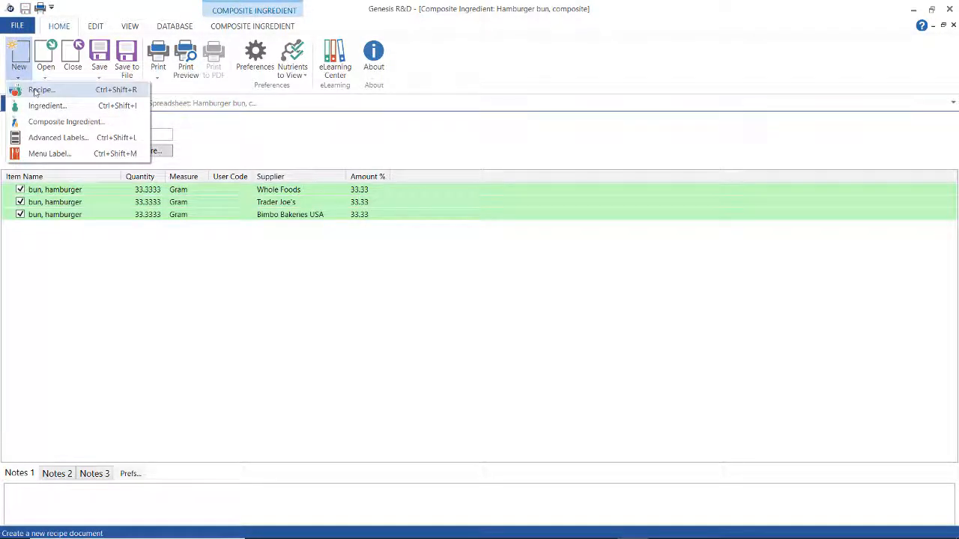
click(34, 90)
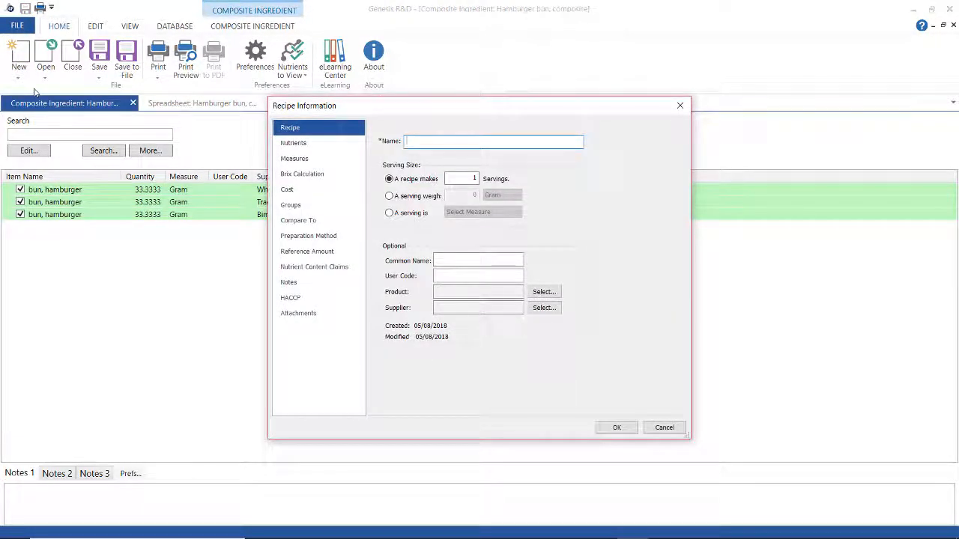
text(hamburg)
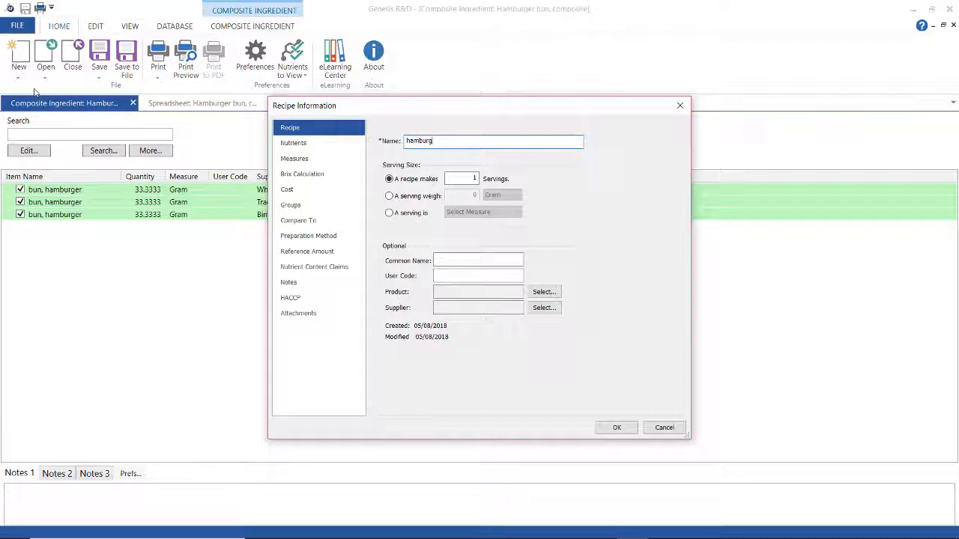
text(er)
key(Return)
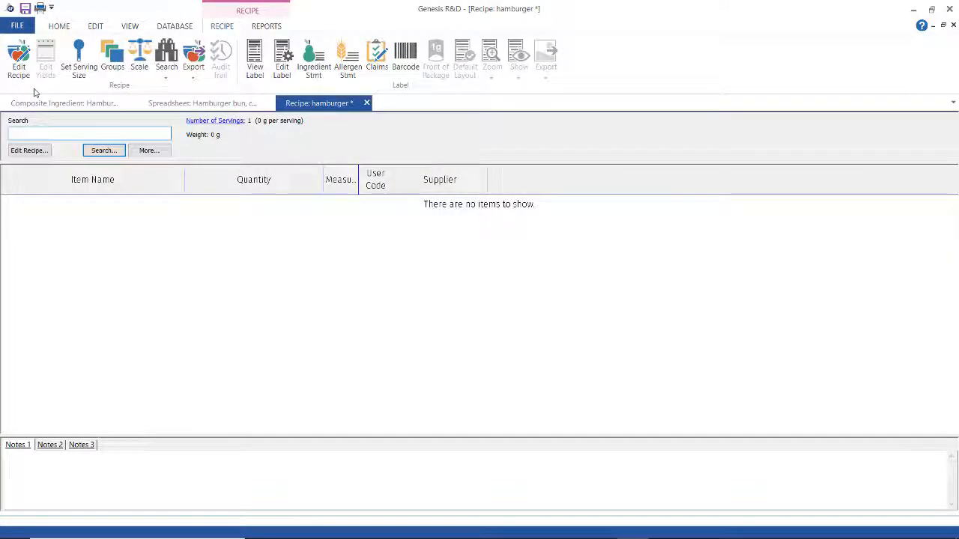
Find "Hamburger bun, composite" using the search "ham bun comp" and add 1 Each of it to the hamburger recipe
text(ham bun comp)
key(Return)
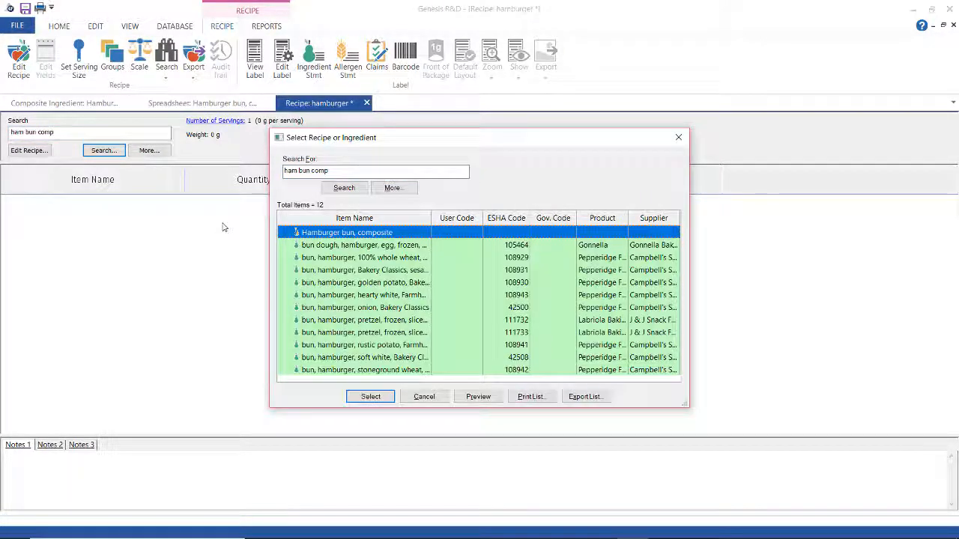
double_click(305, 235)
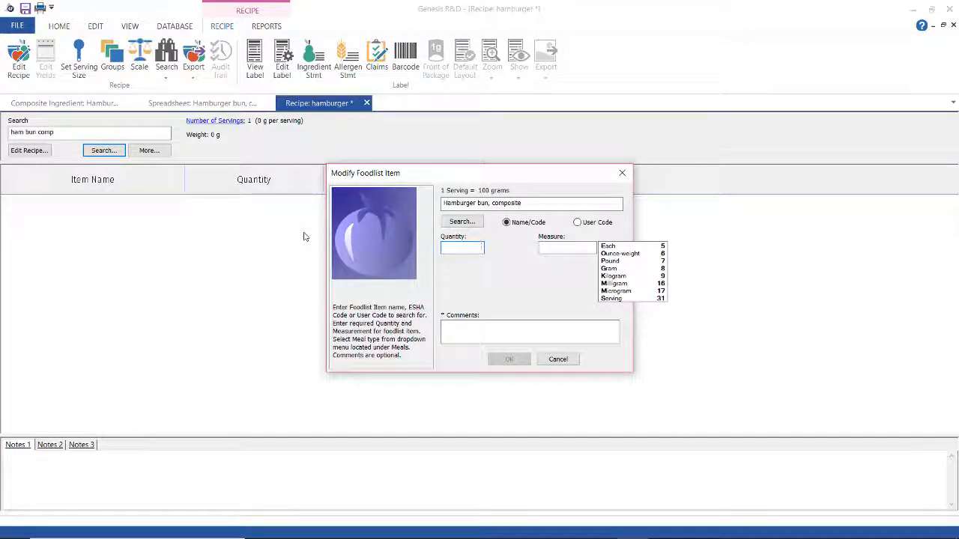
text(1)
key(Tab)
key(Down)
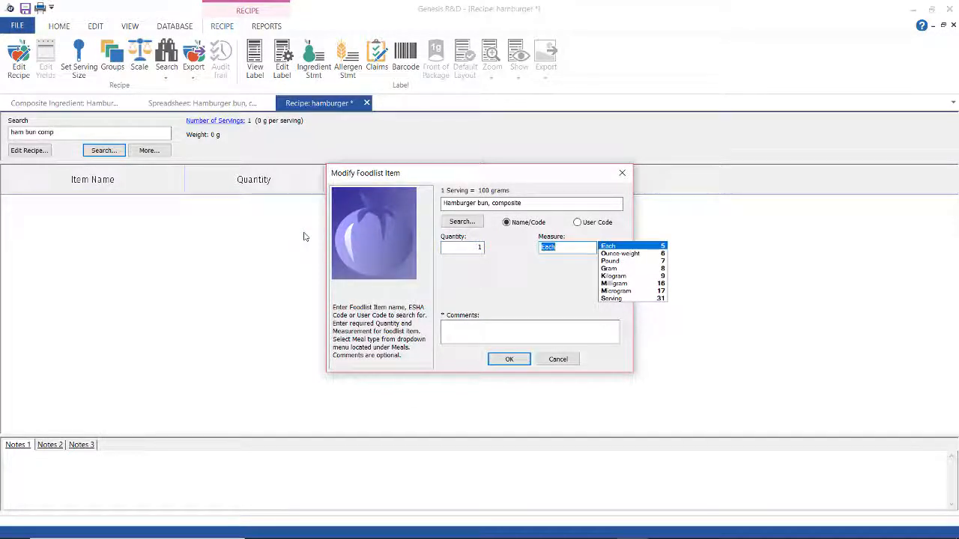
key(Return)
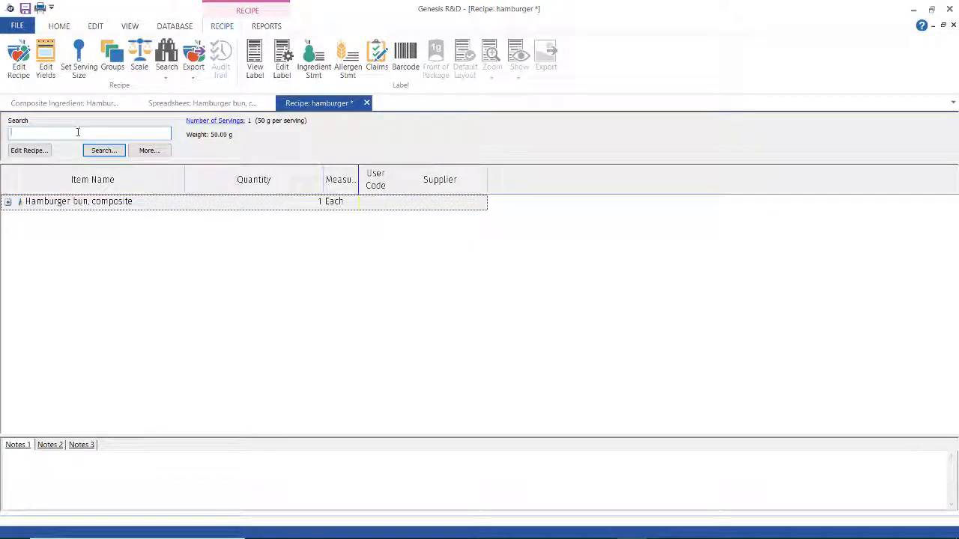
Search for "hamburg patt" and add 1 Each of Ryan's "beef patty, hamburger" to the recipe
text(hambur)
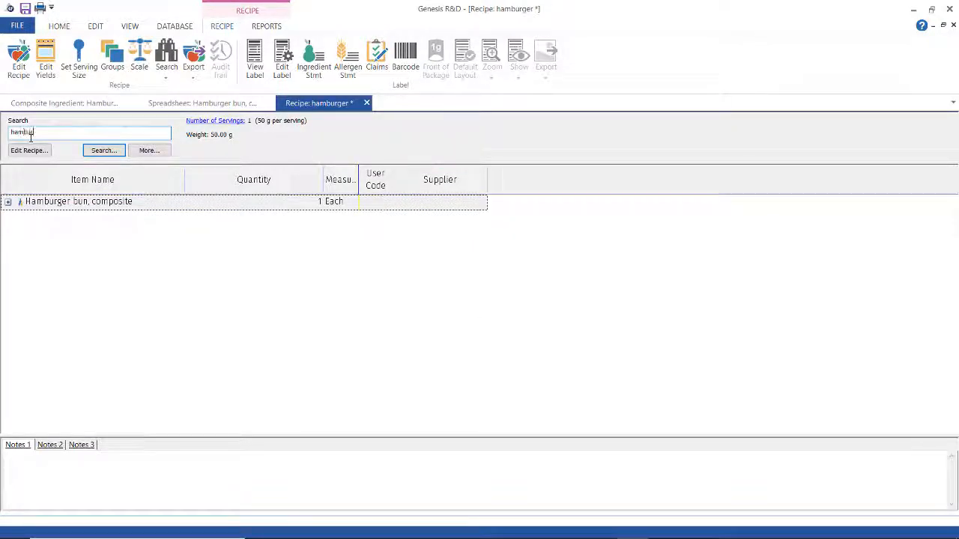
text(g paty)
key(BackSpace)
key(BackSpace)
text(tt)
key(Return)
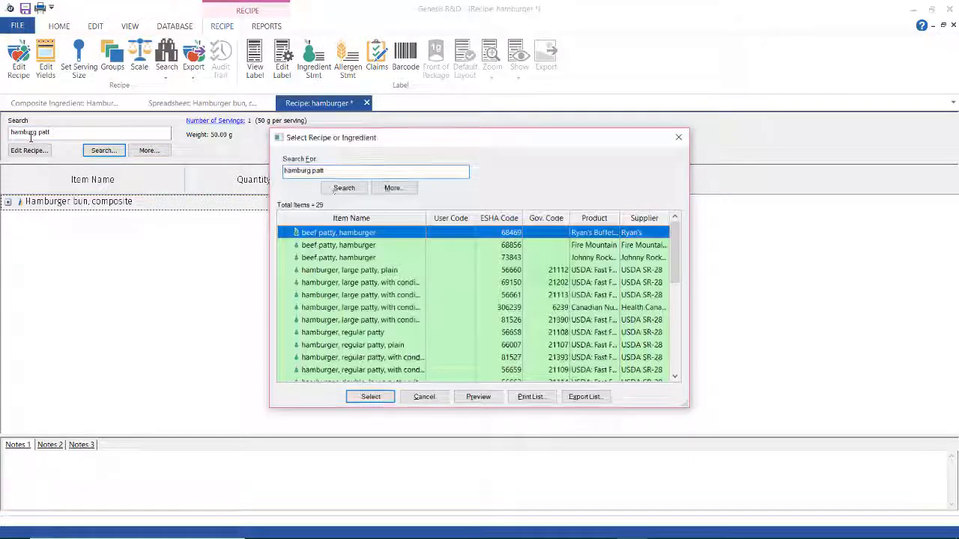
double_click(361, 236)
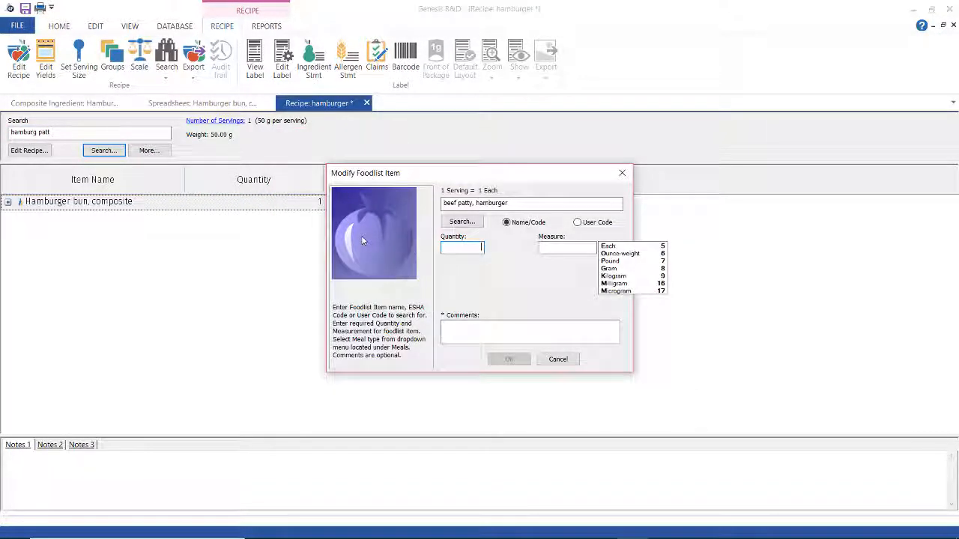
key(Return)
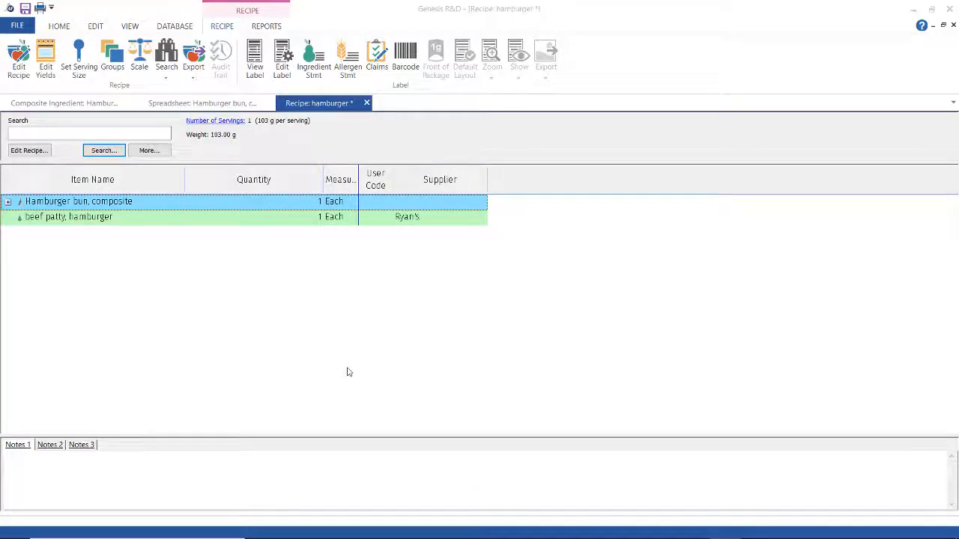
Review the recipe's ingredient statement for how the composite bun and beef patty are listed, and close it
click(315, 71)
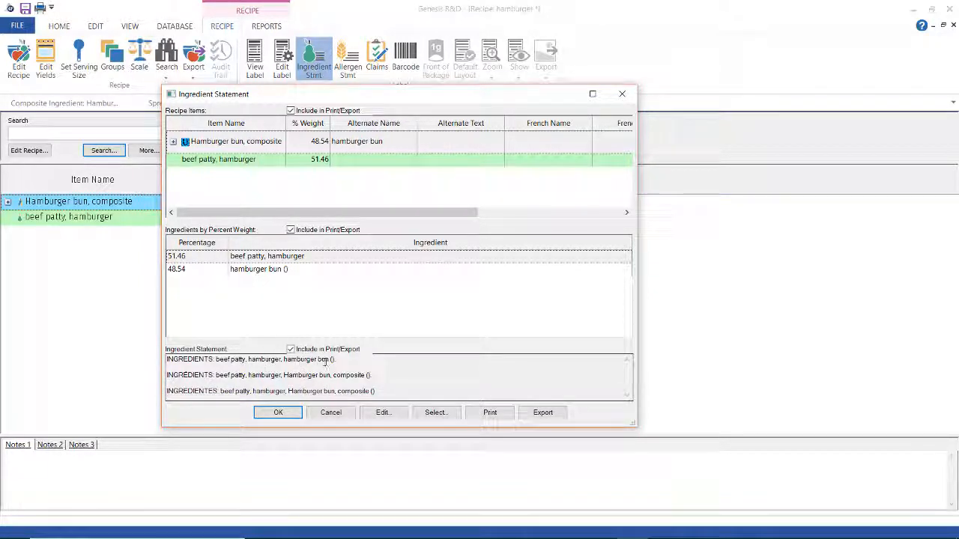
click(280, 414)
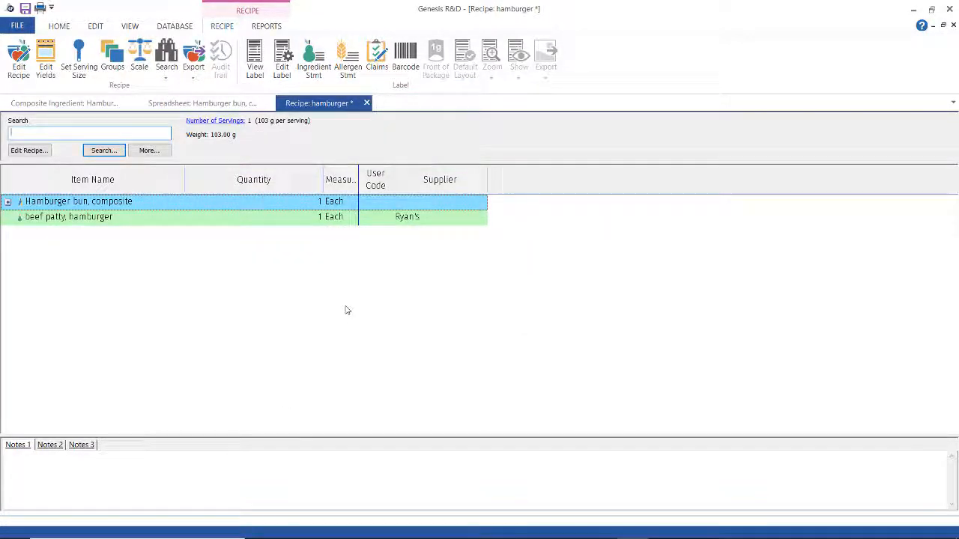
Clear the Celery and Crustaceans allergens assigned to the hamburger recipe and accept the allergen settings
click(349, 64)
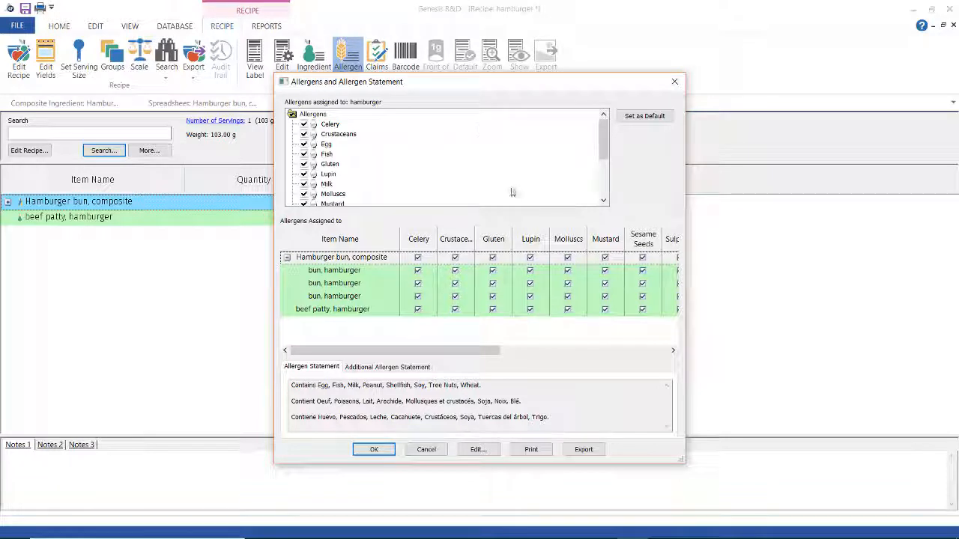
click(303, 124)
click(303, 135)
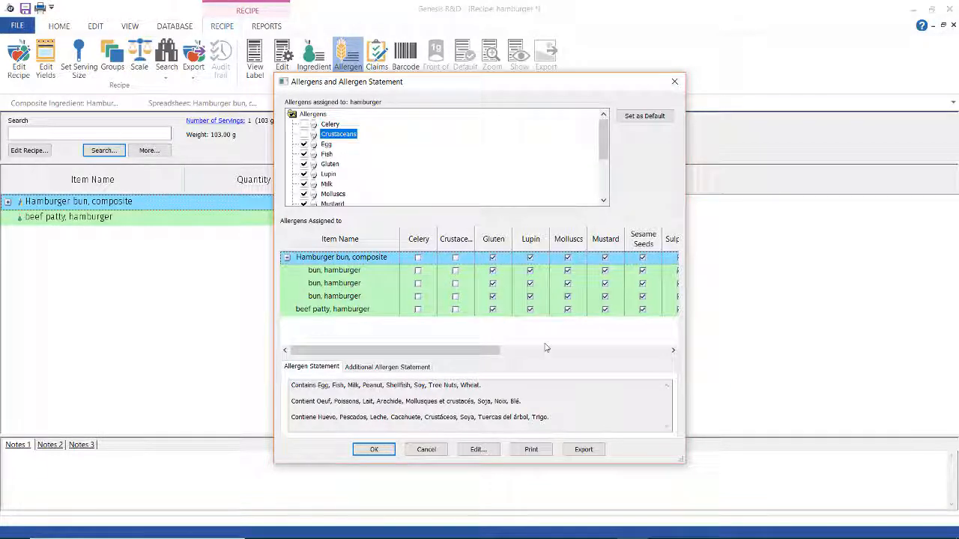
click(375, 450)
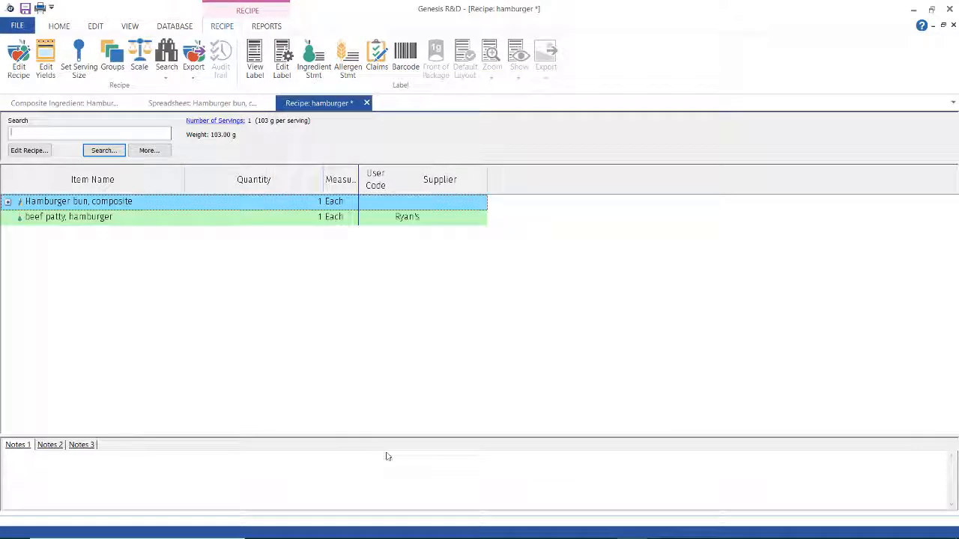